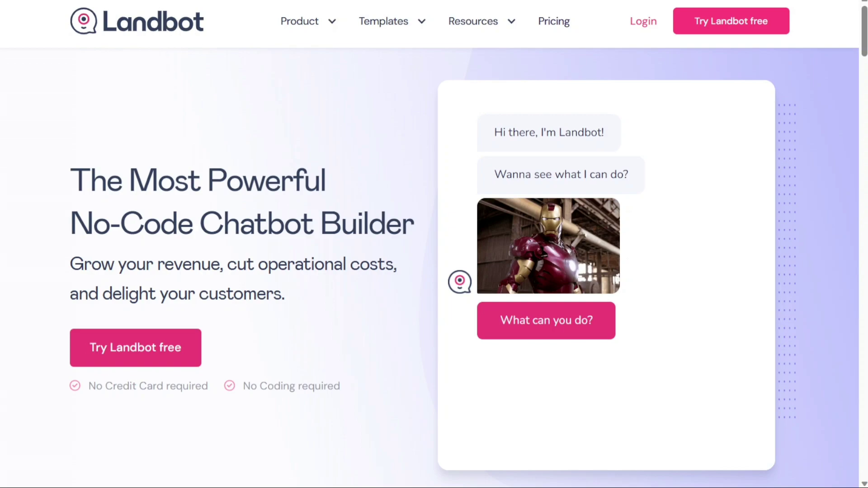
Scroll the YouTube page, return to the top, and expand the video description to reveal the Landbot sign-up link
{"action": "scroll", "coordinate": [434, 266], "scroll_direction": "down", "scroll_amount": 10}
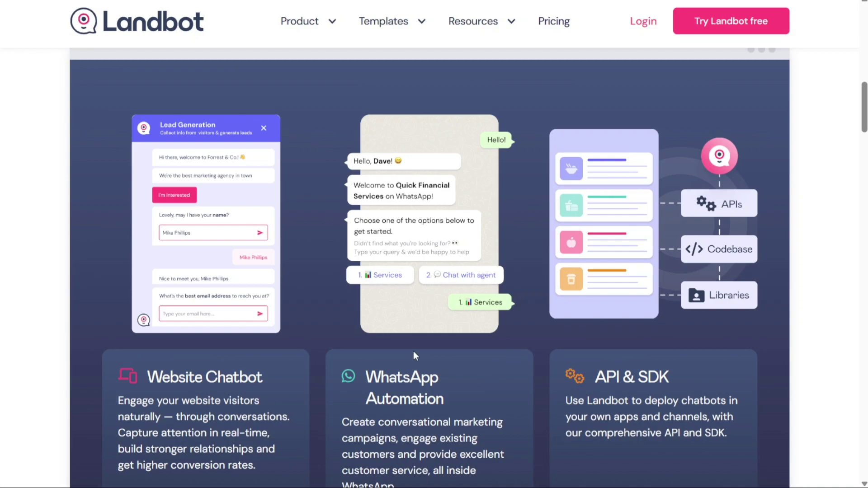
{"action": "scroll", "coordinate": [413, 351], "scroll_direction": "down", "scroll_amount": 8}
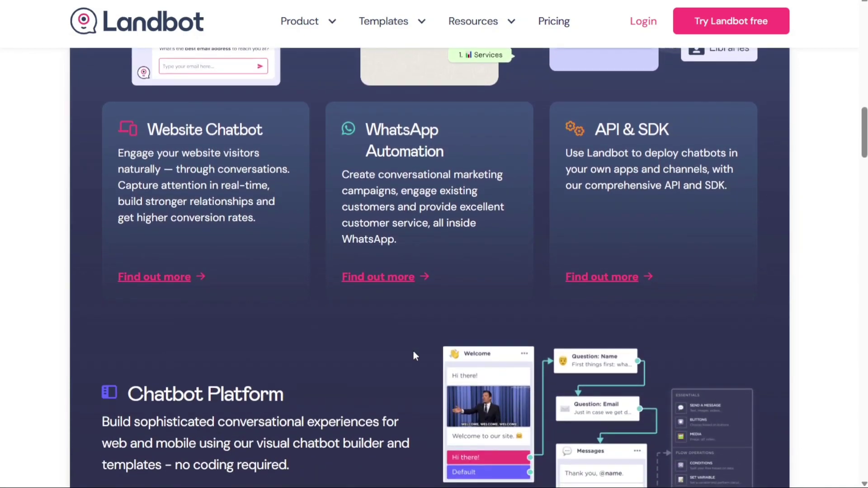
{"action": "scroll", "coordinate": [413, 357], "scroll_direction": "down", "scroll_amount": 9}
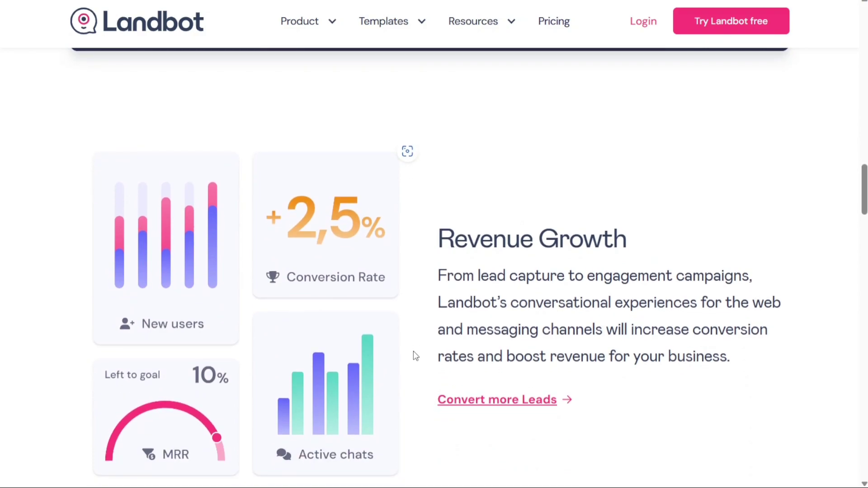
{"action": "scroll", "coordinate": [414, 356], "scroll_direction": "down", "scroll_amount": 1}
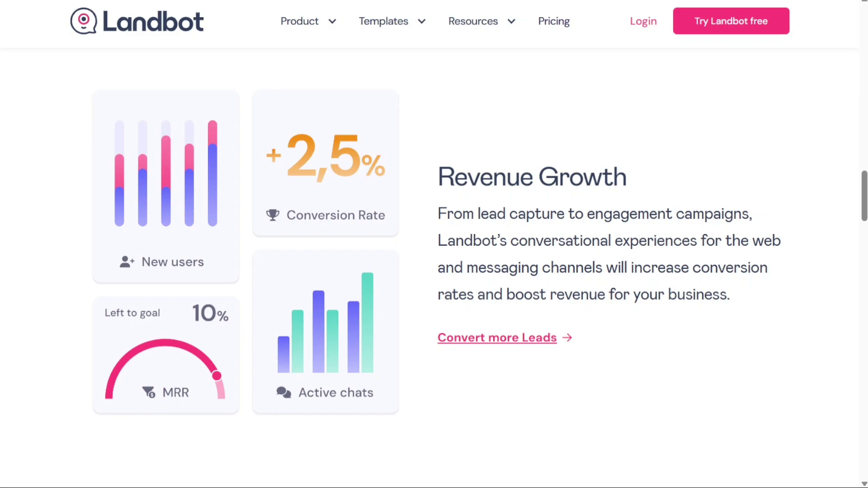
{"action": "key", "text": "Home"}
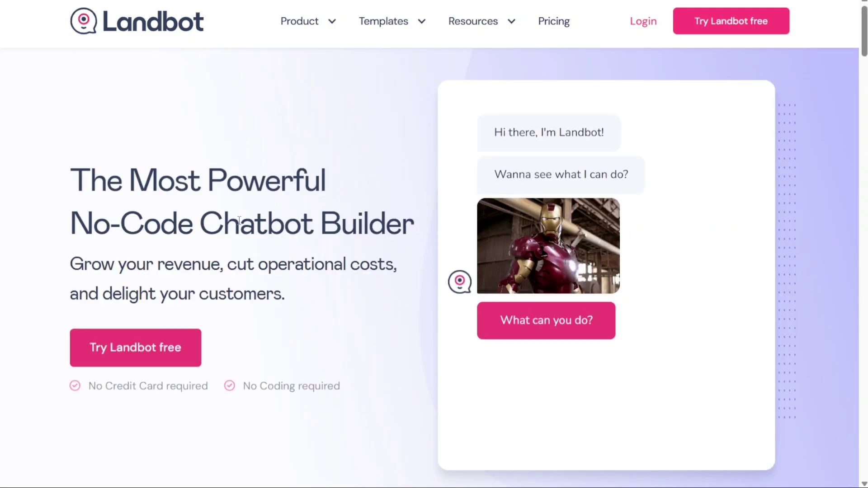
{"action": "left_click_drag", "start_coordinate": [208, 387], "coordinate": [89, 386]}
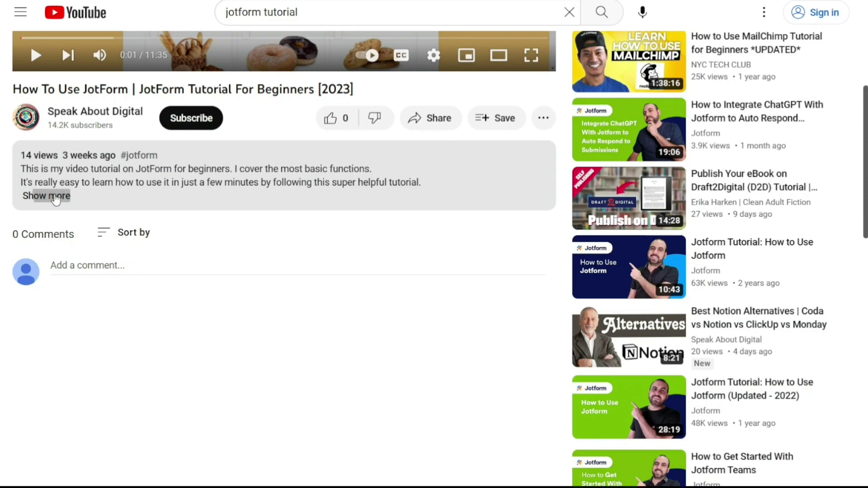
{"action": "left_click", "coordinate": [55, 199]}
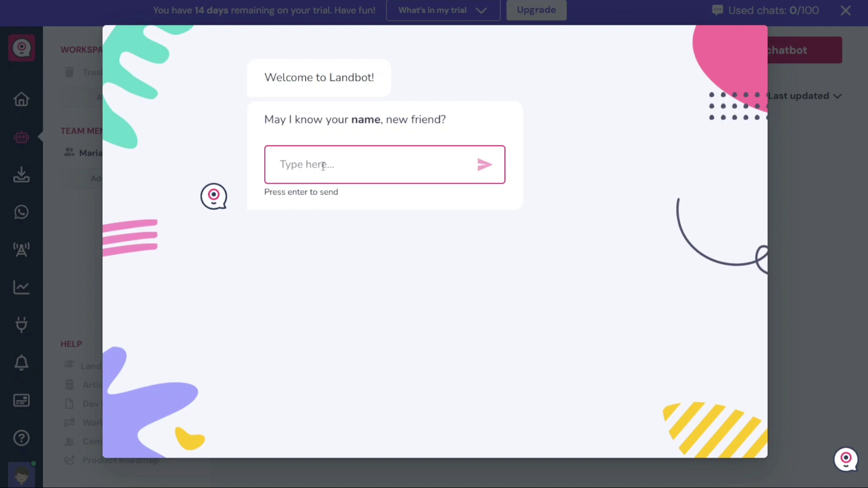
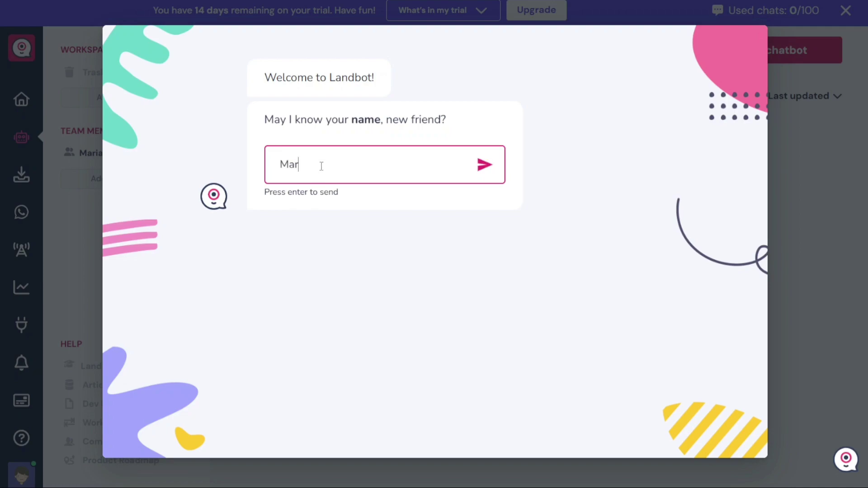
Answer the onboarding chat with the user's name and the company name
{"action": "key", "text": "Return"}
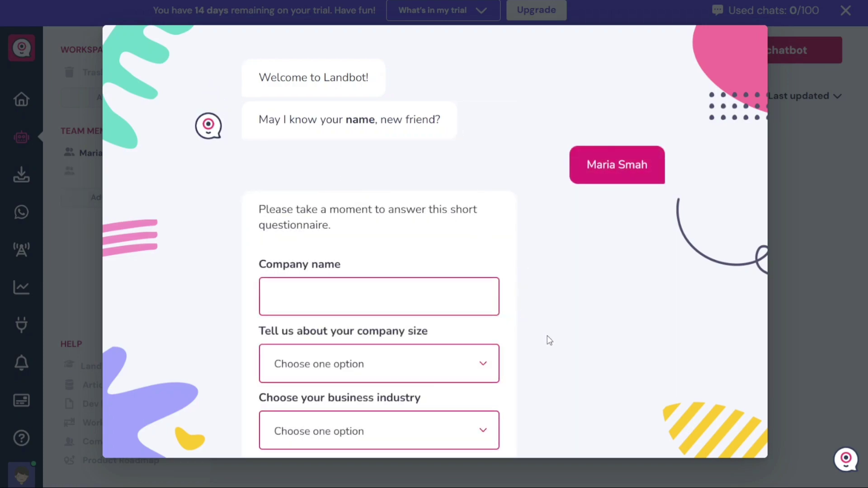
{"action": "left_click", "coordinate": [426, 294]}
{"action": "type", "text": "m"}
{"action": "key", "text": "BackSpace"}
{"action": "type", "text": "Maria's Digital"}
Submit the questionnaire with size 1 - 50, Retail & E-commerce and Management & innovation
{"action": "key", "text": "Tab"}
{"action": "key", "text": "Down"}
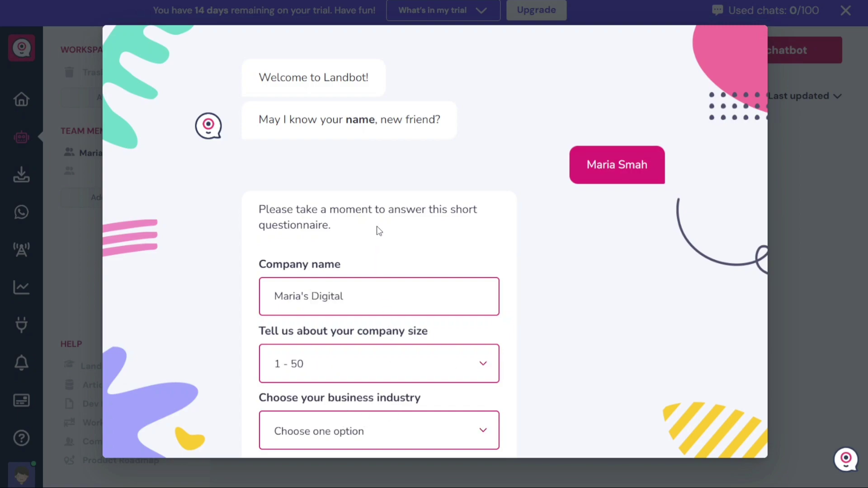
{"action": "key", "text": "Tab"}
{"action": "key", "text": "Down"}
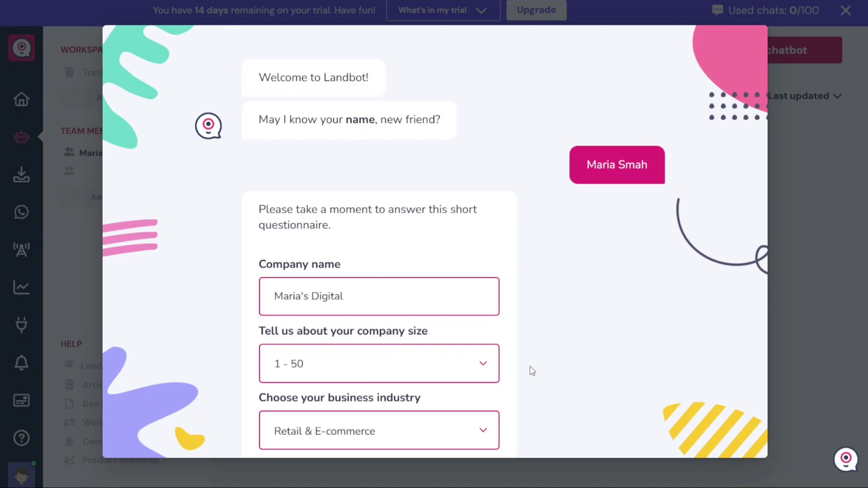
{"action": "scroll", "coordinate": [530, 366], "scroll_direction": "down", "scroll_amount": 5}
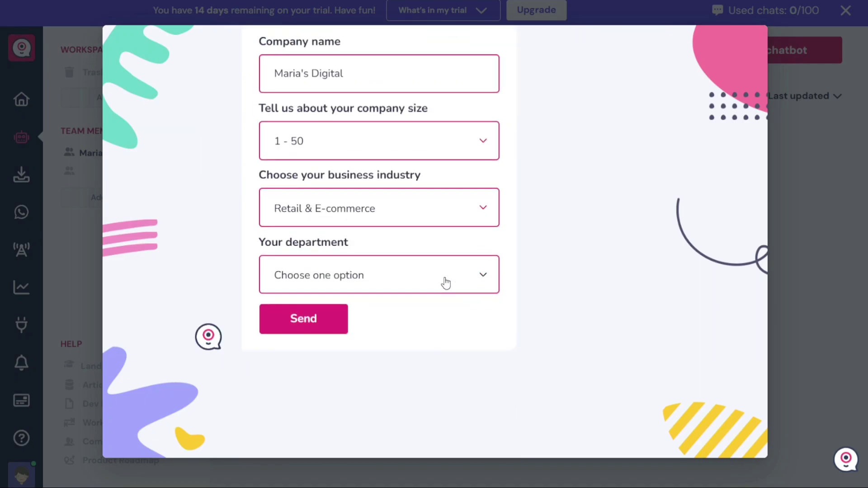
{"action": "key", "text": "Tab"}
{"action": "key", "text": "Down"}
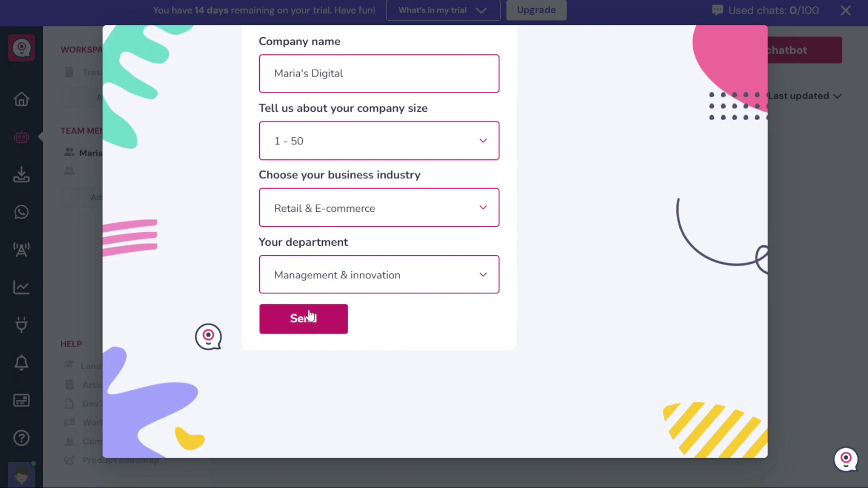
{"action": "left_click", "coordinate": [307, 316]}
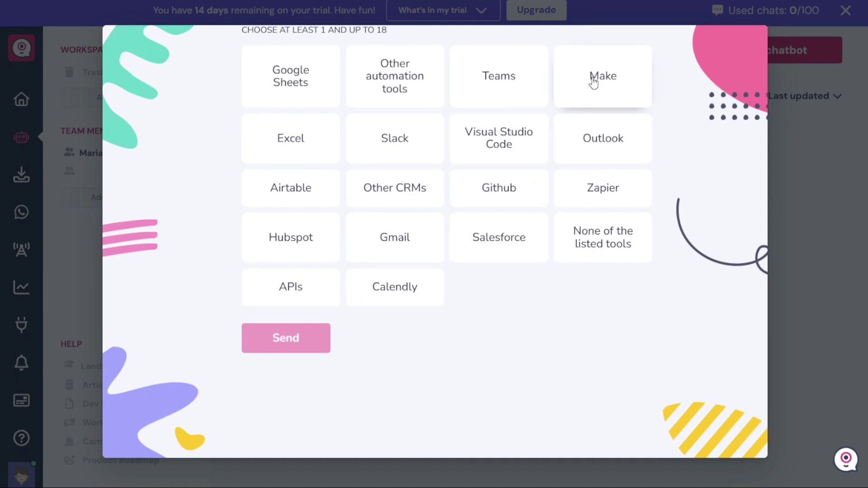
Pick Make as the tool in use, start building, and dismiss the chatbot-type prompt
{"action": "left_click", "coordinate": [592, 81]}
{"action": "left_click", "coordinate": [270, 349]}
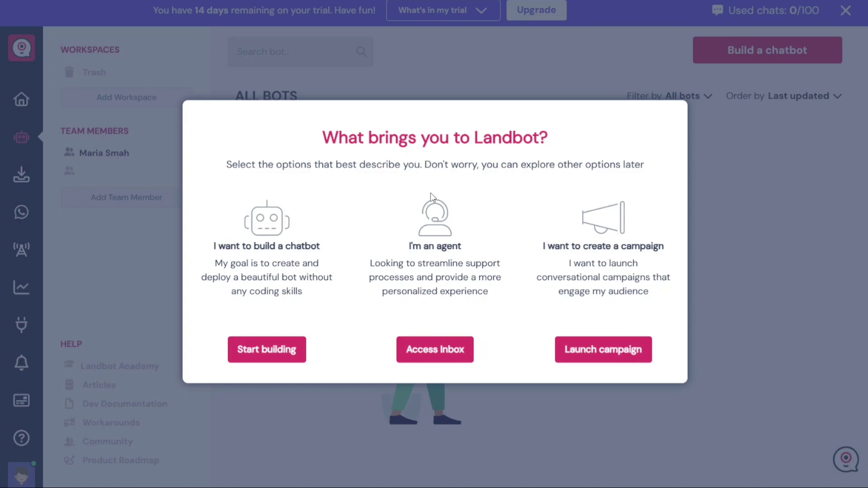
{"action": "left_click", "coordinate": [274, 354]}
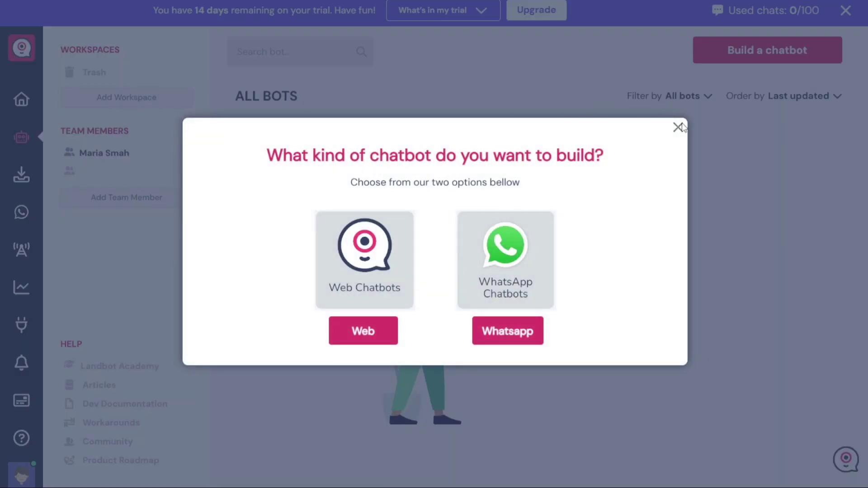
{"action": "left_click", "coordinate": [677, 127]}
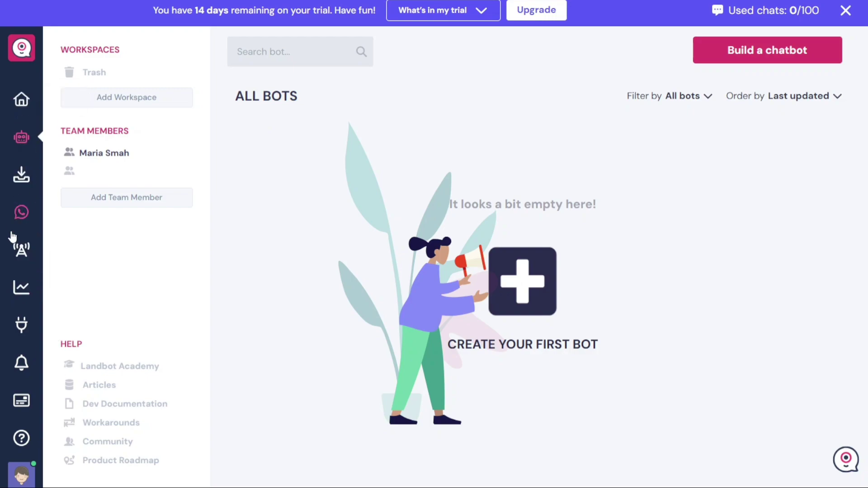
Visit the Home dashboard and All Bots list, then open the empty Inbox
{"action": "left_click", "coordinate": [23, 101]}
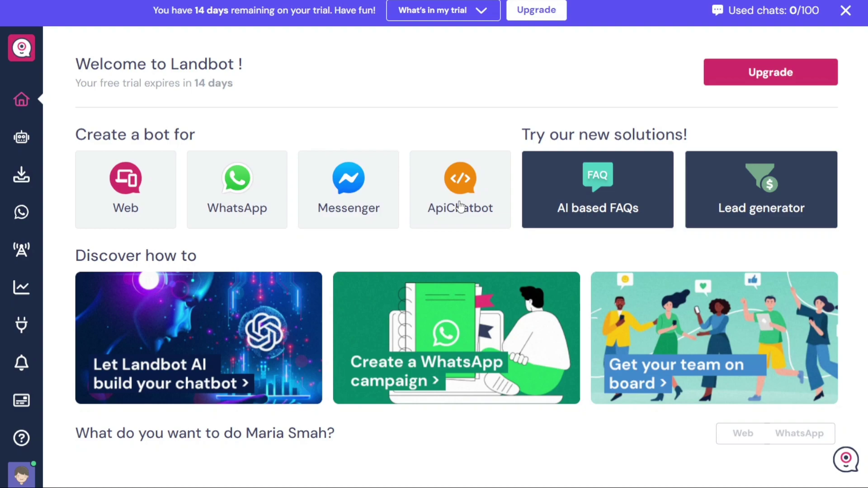
{"action": "left_click", "coordinate": [27, 144]}
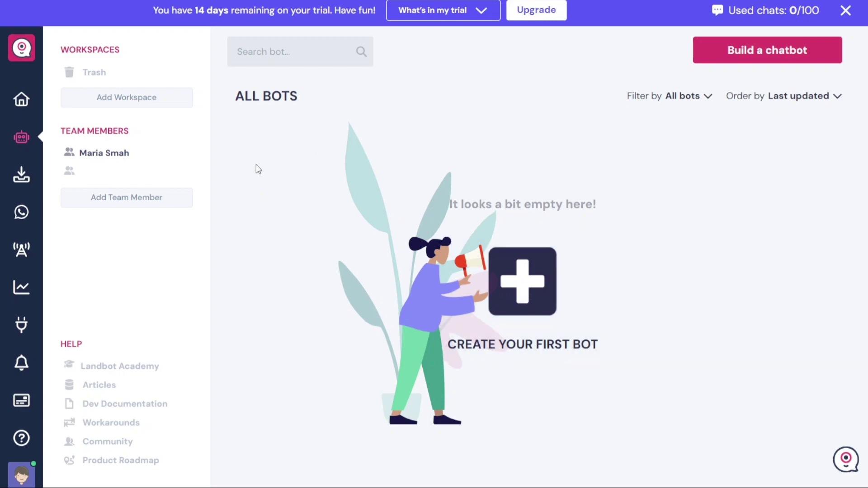
{"action": "left_click", "coordinate": [21, 175]}
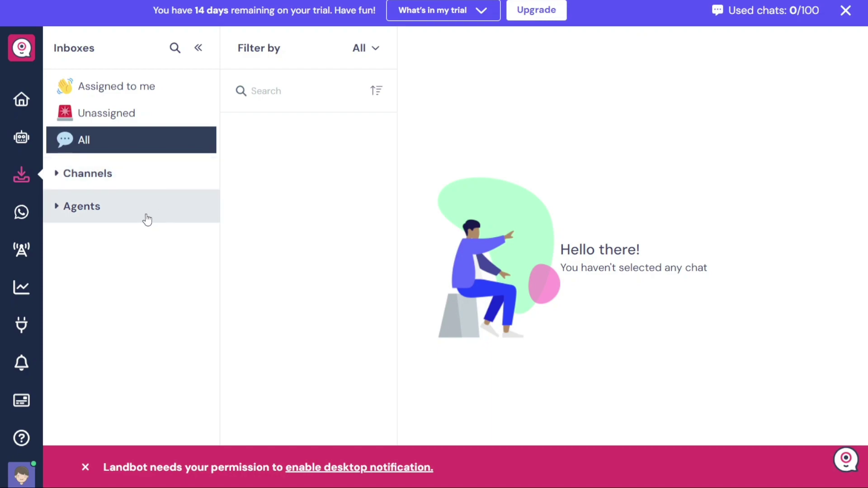
Expand the inbox channels and view the WhatsApp numbers and other channels pages
{"action": "left_click", "coordinate": [120, 186]}
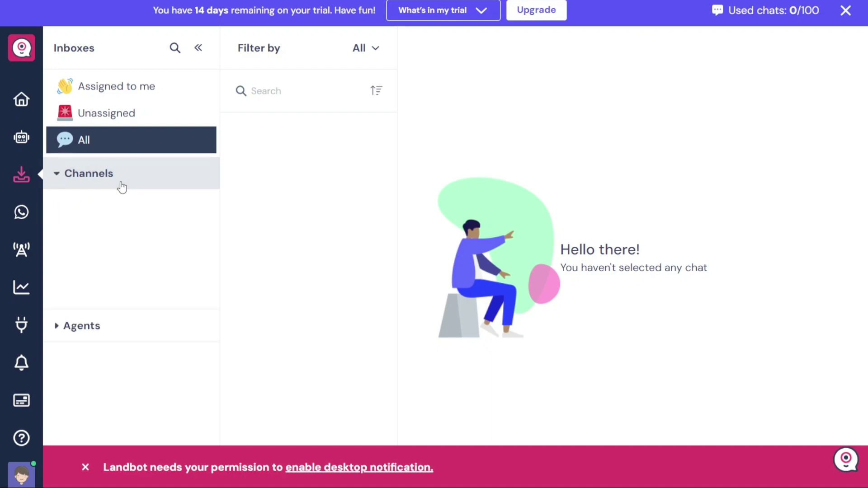
{"action": "left_click", "coordinate": [21, 218]}
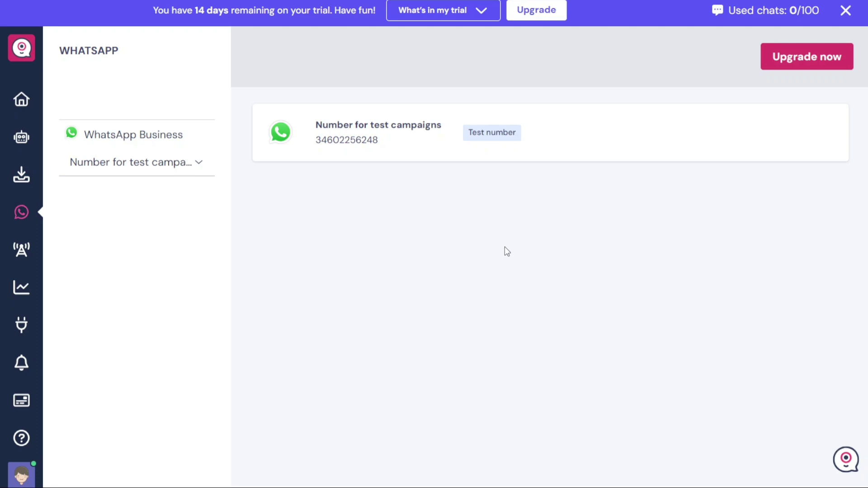
{"action": "left_click", "coordinate": [21, 265]}
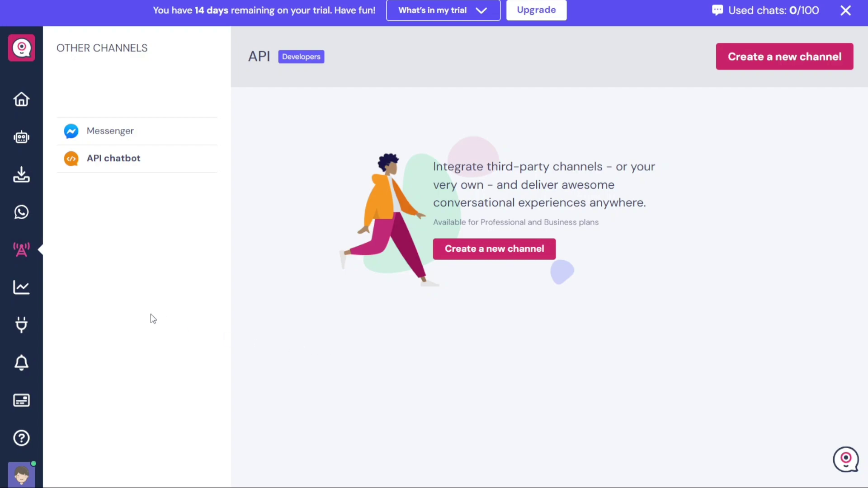
Check the Metrics overview's Users and overall views, then open the Integrations page
{"action": "left_click", "coordinate": [23, 293]}
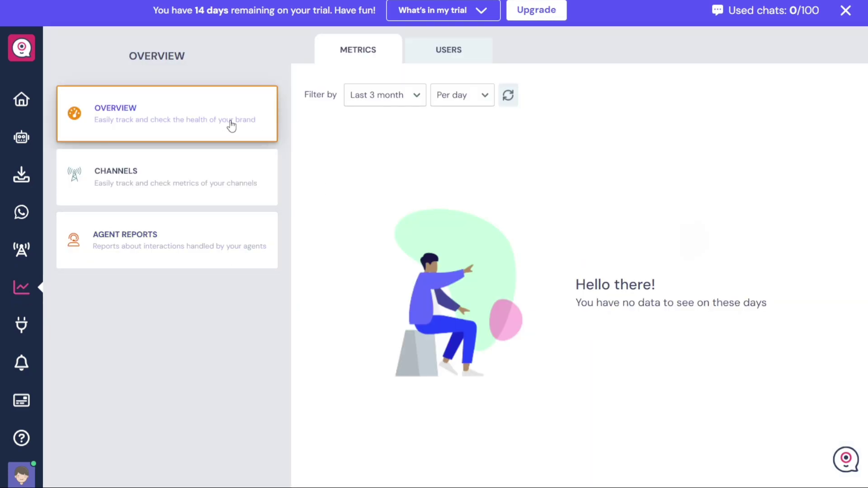
{"action": "left_click", "coordinate": [445, 65]}
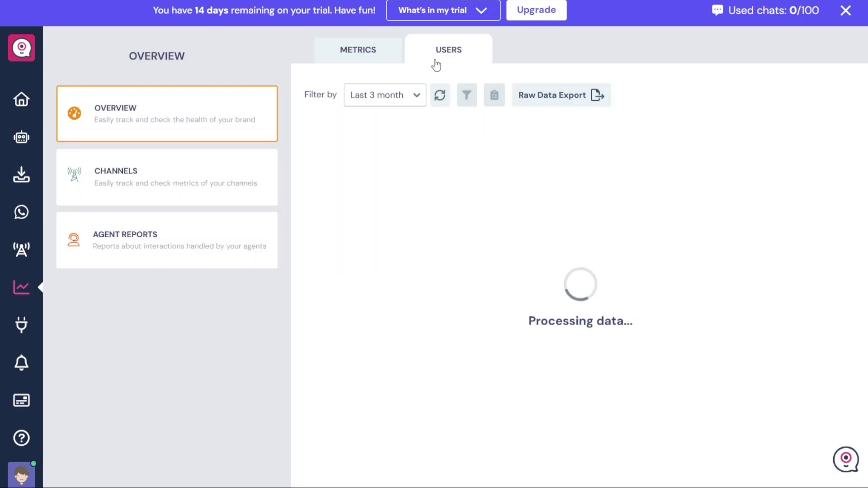
{"action": "left_click", "coordinate": [360, 55]}
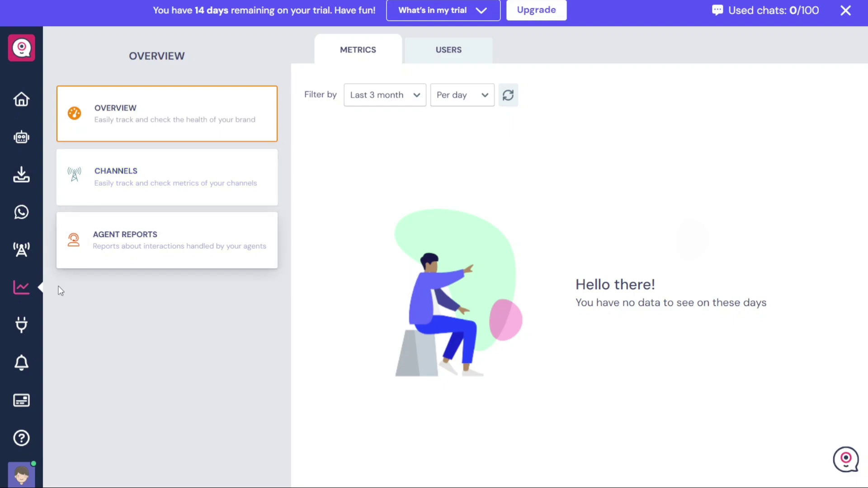
{"action": "left_click", "coordinate": [22, 325]}
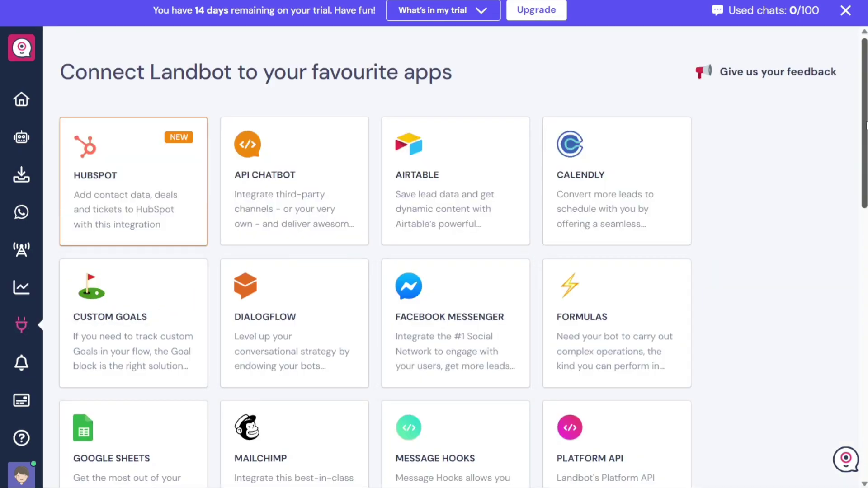
Browse the integrations grid, then view Chat Notifications with email on and desktop in-app off
{"action": "scroll", "coordinate": [865, 131], "scroll_direction": "down", "scroll_amount": 2}
{"action": "scroll", "coordinate": [865, 131], "scroll_direction": "down", "scroll_amount": 4}
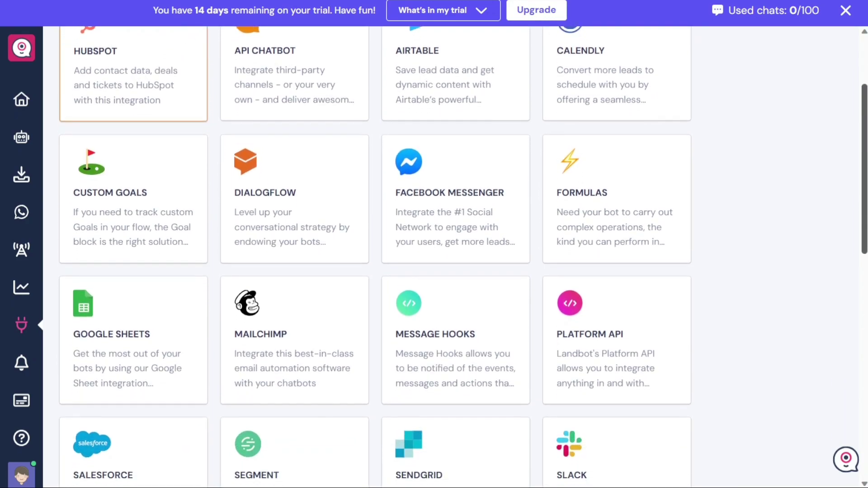
{"action": "scroll", "coordinate": [463, 254], "scroll_direction": "down", "scroll_amount": 8}
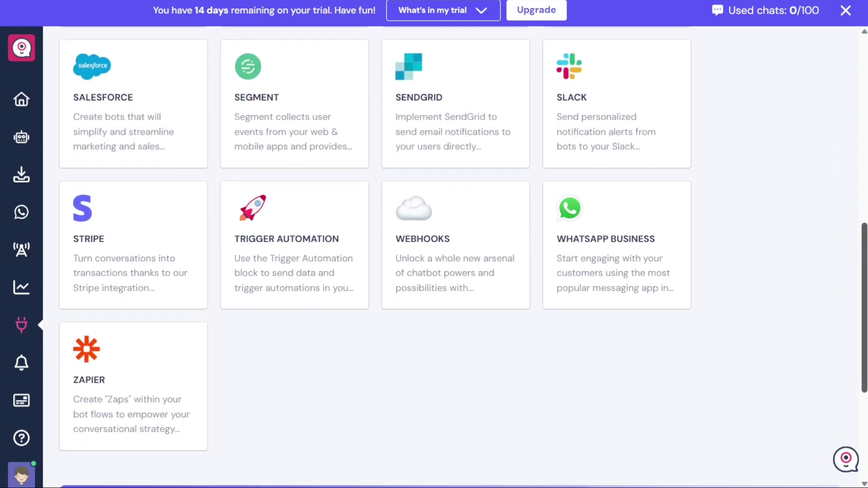
{"action": "scroll", "coordinate": [463, 254], "scroll_direction": "down", "scroll_amount": 1}
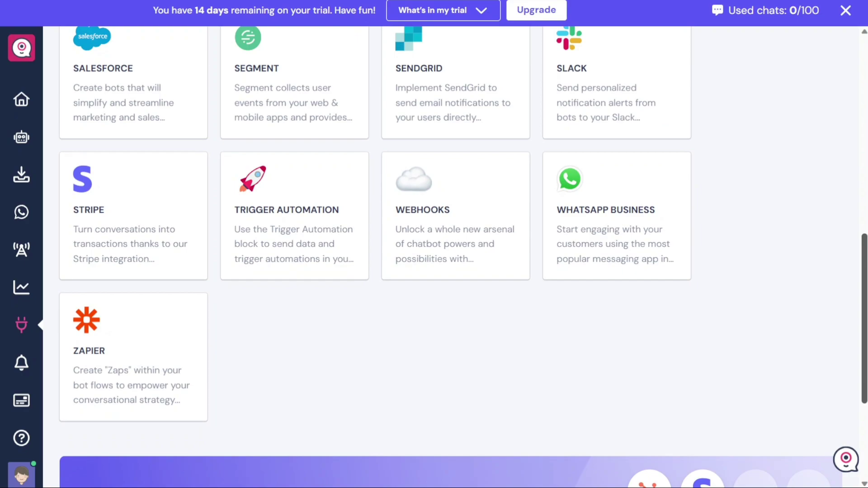
{"action": "scroll", "coordinate": [854, 109], "scroll_direction": "up", "scroll_amount": 13}
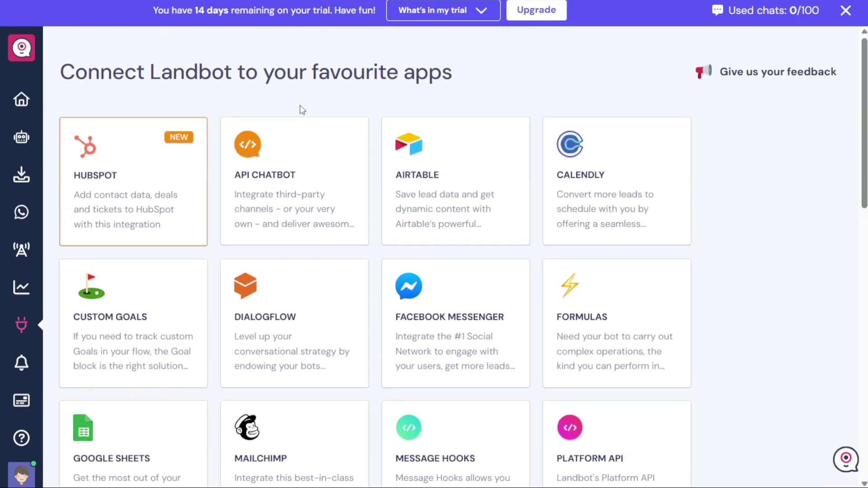
{"action": "left_click", "coordinate": [23, 364]}
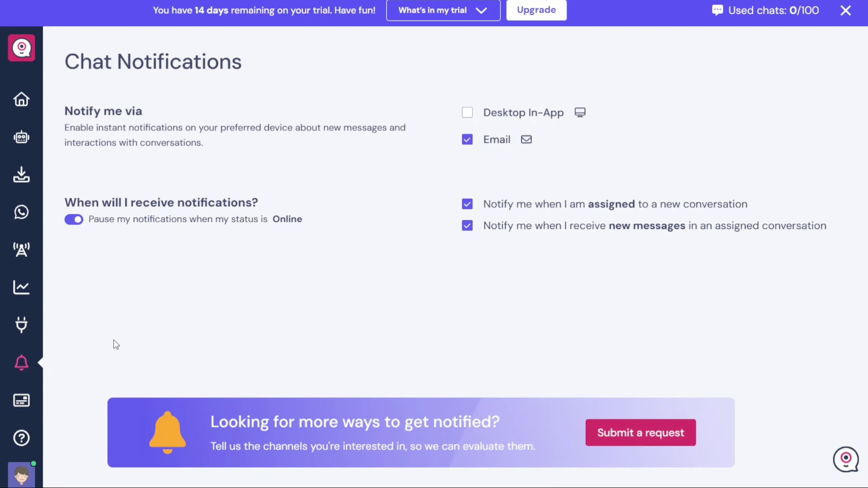
Review the Trial subscription with 0/100 chats used, then return to the Welcome to Landbot page
{"action": "left_click", "coordinate": [23, 405]}
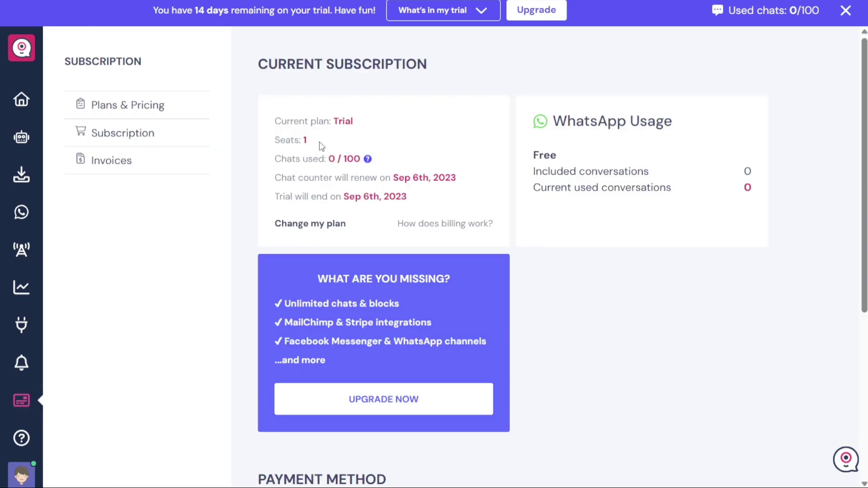
{"action": "double_click", "coordinate": [341, 121]}
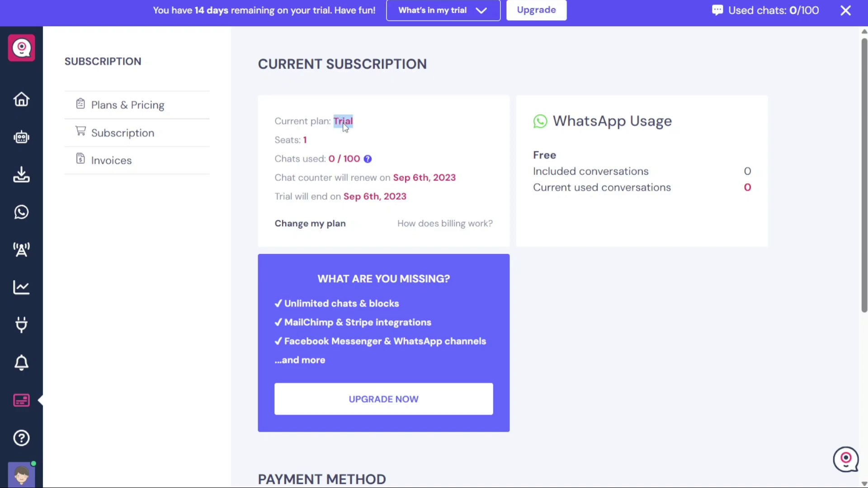
{"action": "left_click", "coordinate": [580, 303]}
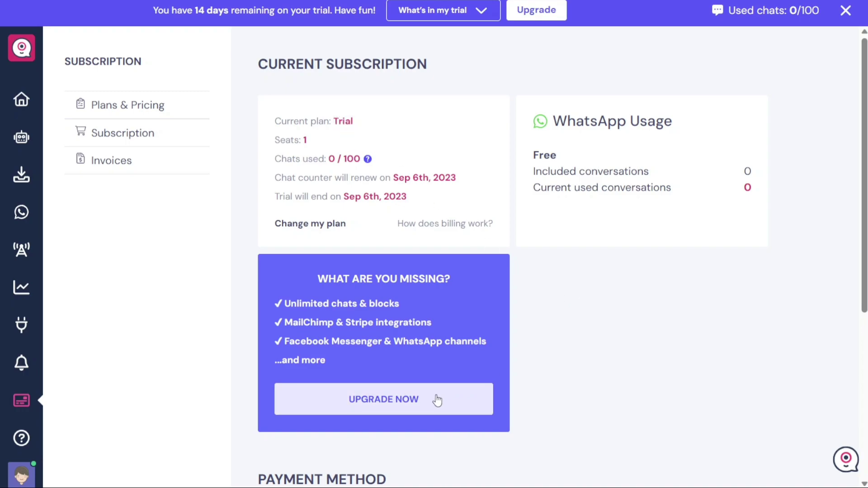
{"action": "left_click", "coordinate": [402, 402]}
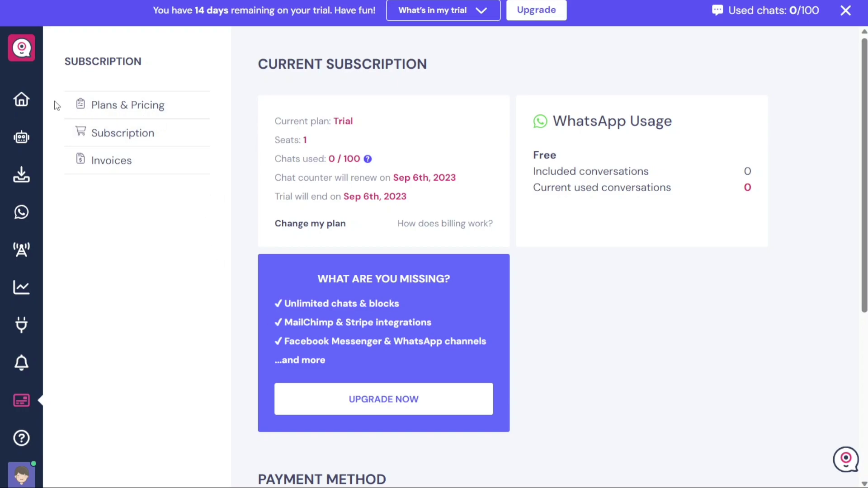
{"action": "left_click", "coordinate": [30, 100]}
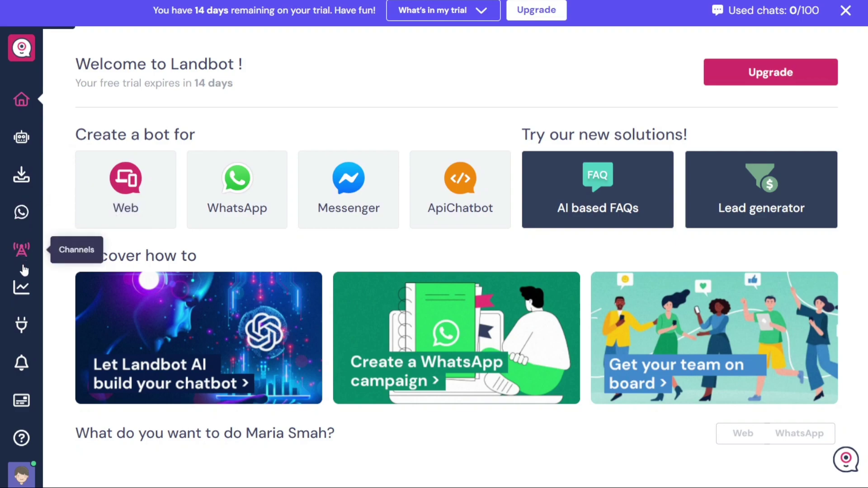
Glance at the empty Metrics overview, then return to the empty All Bots list
{"action": "left_click", "coordinate": [23, 294]}
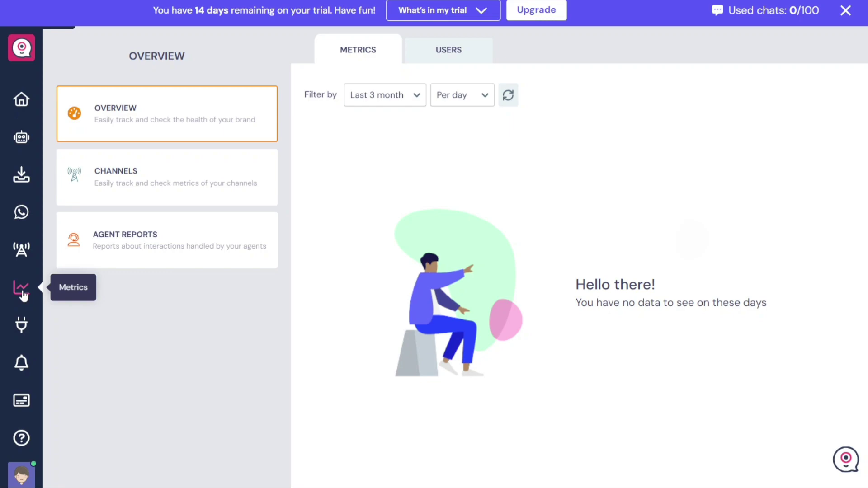
{"action": "left_click", "coordinate": [21, 138]}
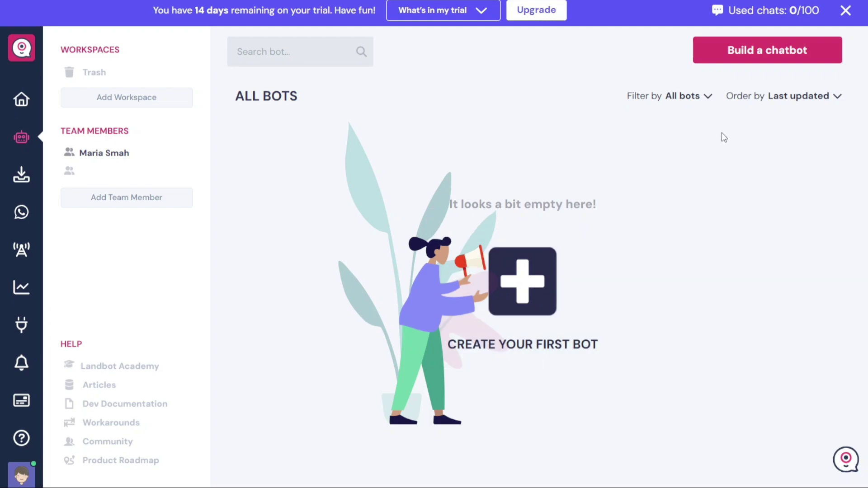
Start a new chatbot launching on WhatsApp, reaching the Start building! options
{"action": "left_click", "coordinate": [789, 58]}
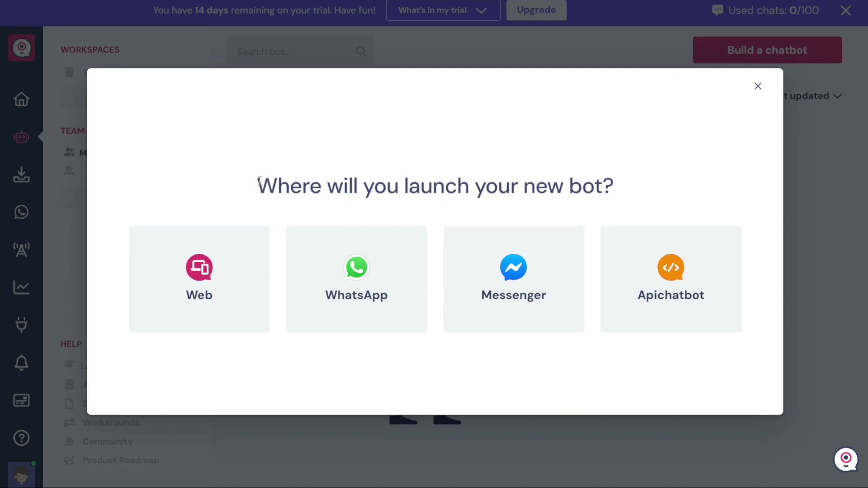
{"action": "left_click_drag", "start_coordinate": [257, 185], "coordinate": [636, 180]}
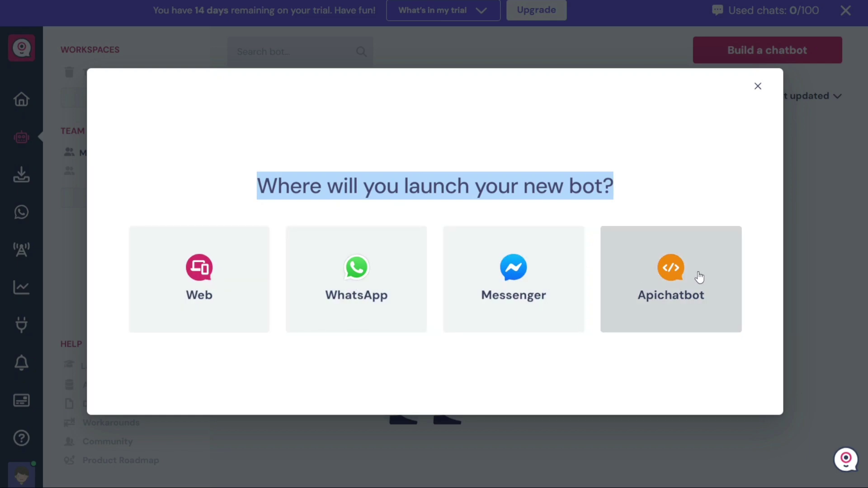
{"action": "left_click", "coordinate": [509, 383]}
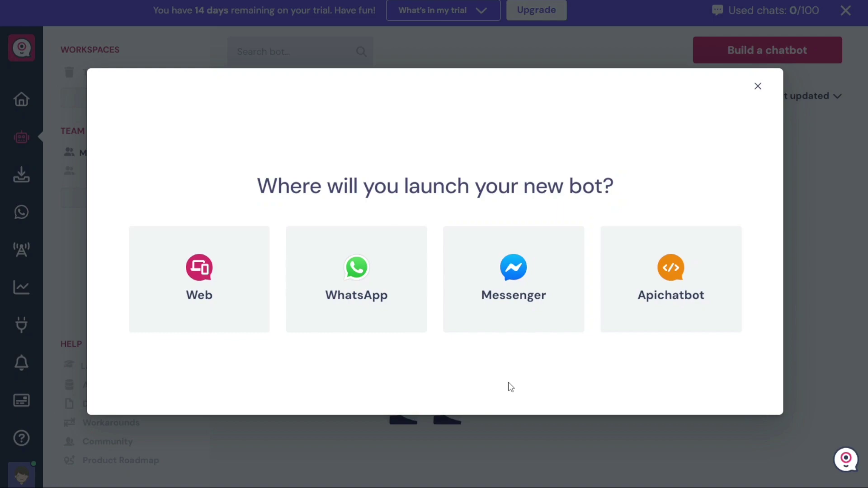
{"action": "left_click", "coordinate": [362, 295]}
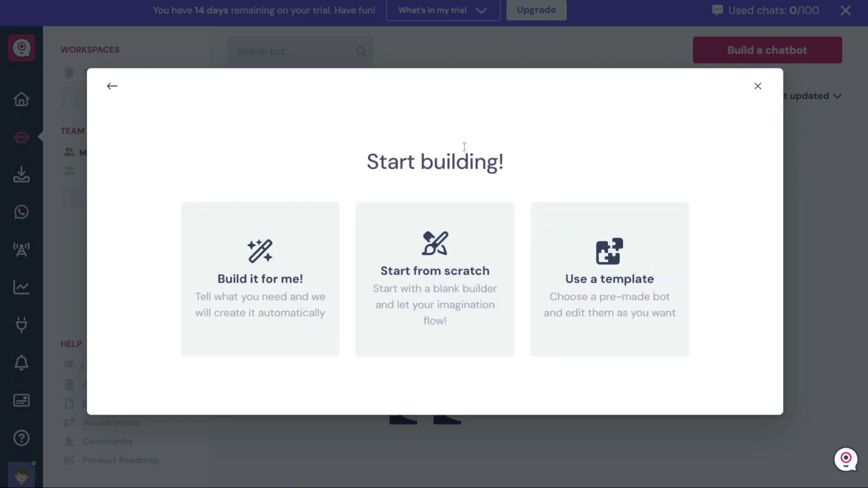
{"action": "left_click_drag", "start_coordinate": [513, 163], "coordinate": [360, 163]}
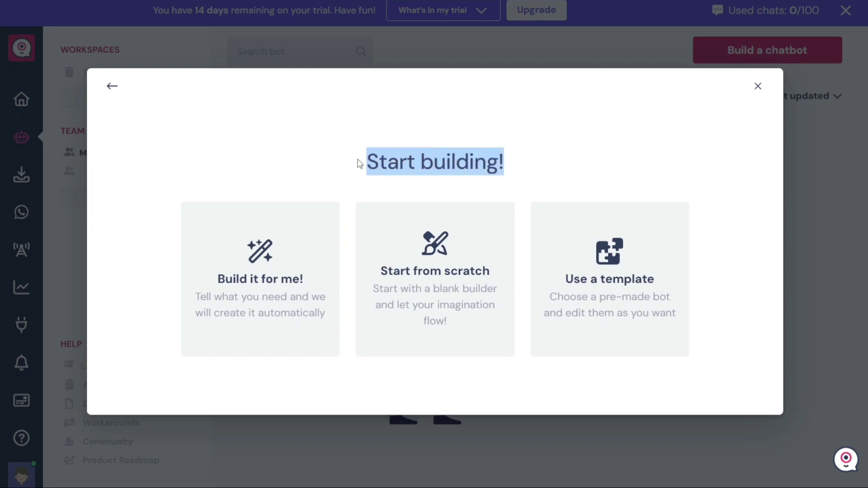
{"action": "left_click", "coordinate": [360, 164]}
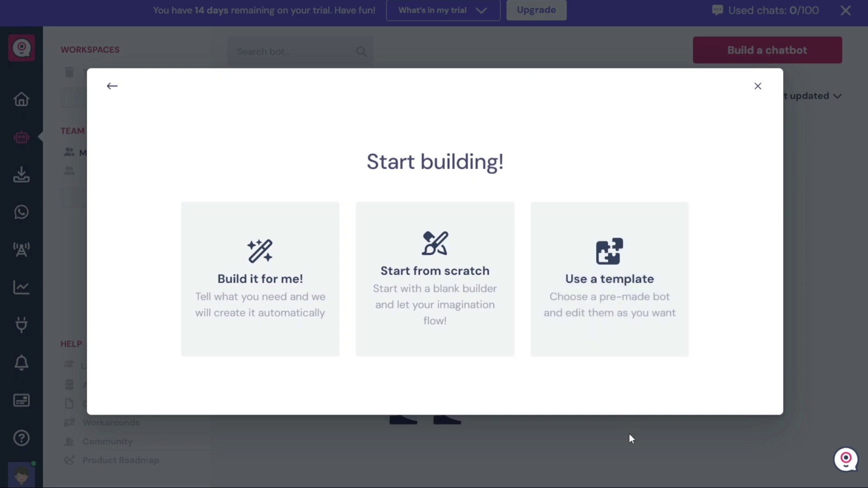
Create the Customer support WhatsApp bot from the Customer Support template in the template list
{"action": "left_click", "coordinate": [613, 282]}
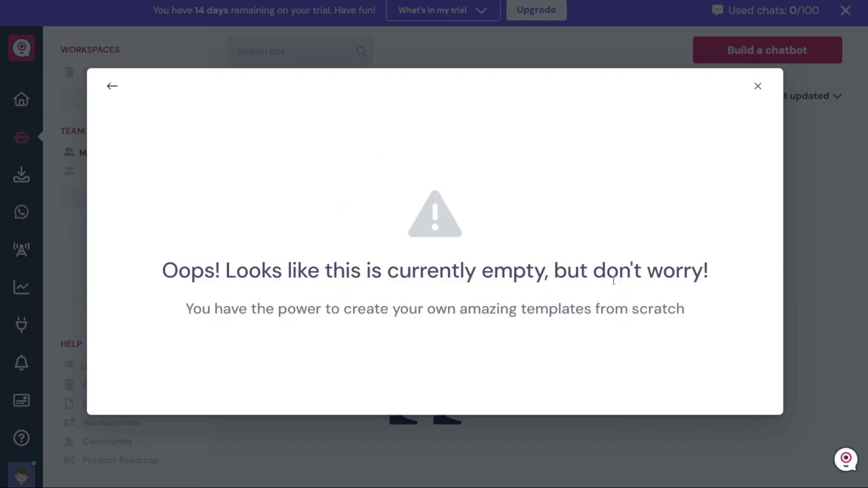
{"action": "scroll", "coordinate": [612, 280], "scroll_direction": "down", "scroll_amount": 10}
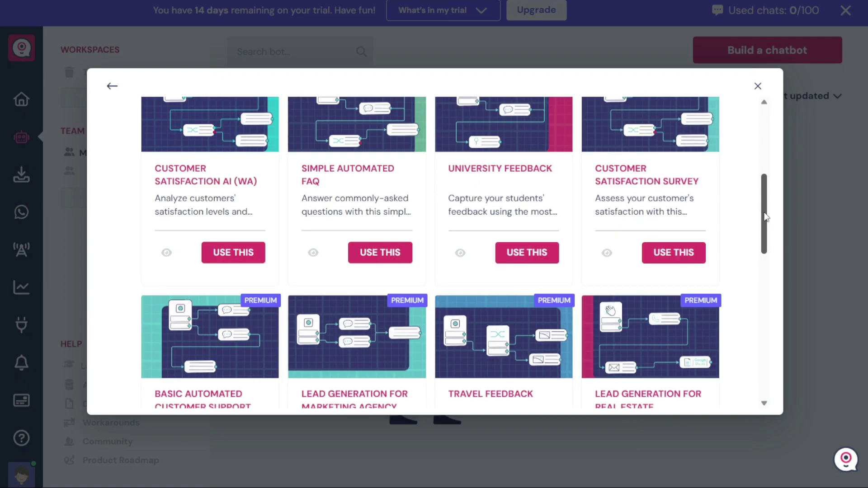
{"action": "left_click_drag", "start_coordinate": [758, 249], "coordinate": [761, 165]}
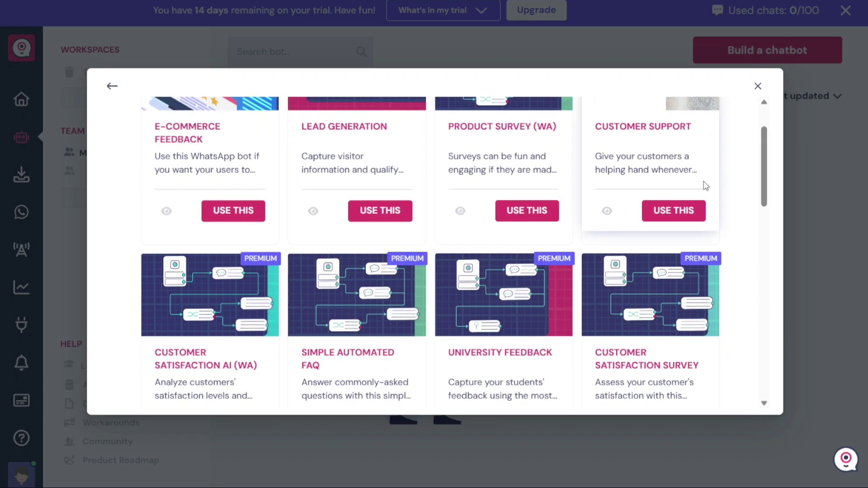
{"action": "left_click", "coordinate": [664, 218]}
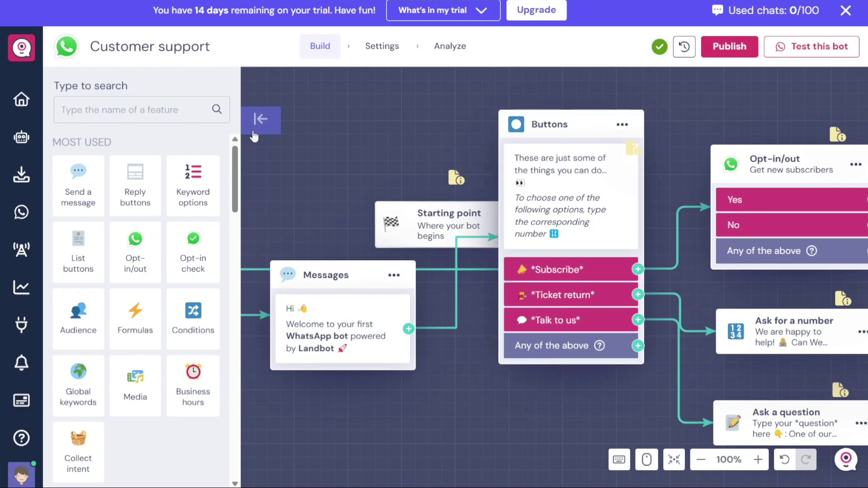
With the block library hidden, nudge the Buttons block down-right beside the Starting point
{"action": "left_click", "coordinate": [261, 120]}
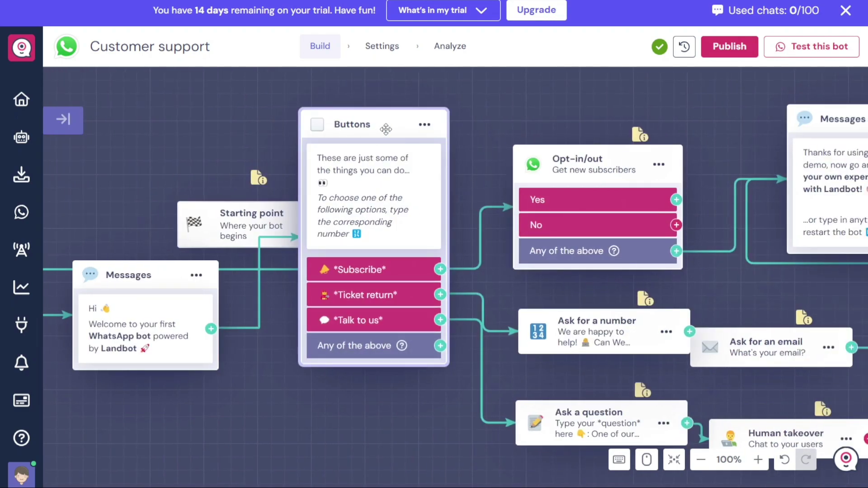
{"action": "left_click_drag", "start_coordinate": [390, 135], "coordinate": [414, 144]}
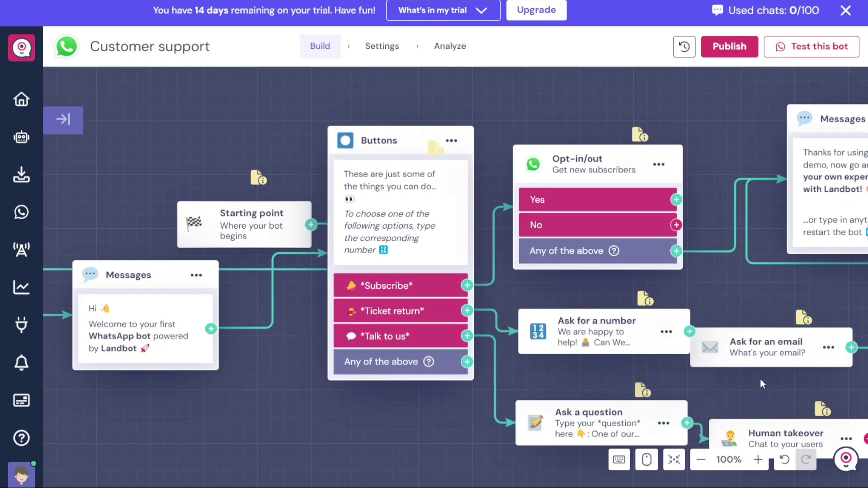
{"action": "left_click", "coordinate": [64, 126]}
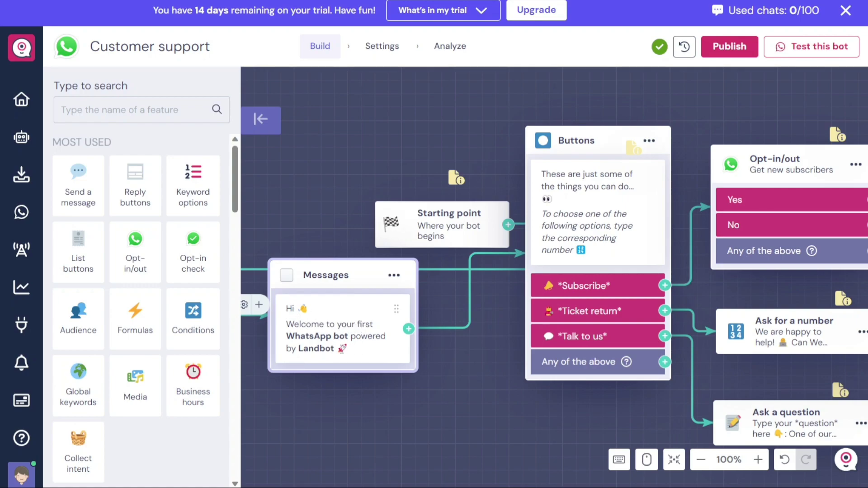
Replace the Messages block's entire welcome text with 'Demo'
{"action": "left_click", "coordinate": [321, 350]}
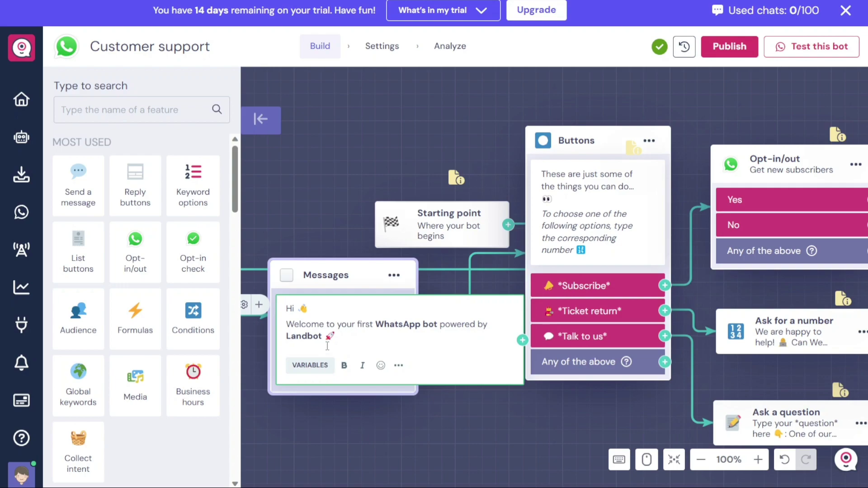
{"action": "left_click_drag", "start_coordinate": [336, 337], "coordinate": [286, 307]}
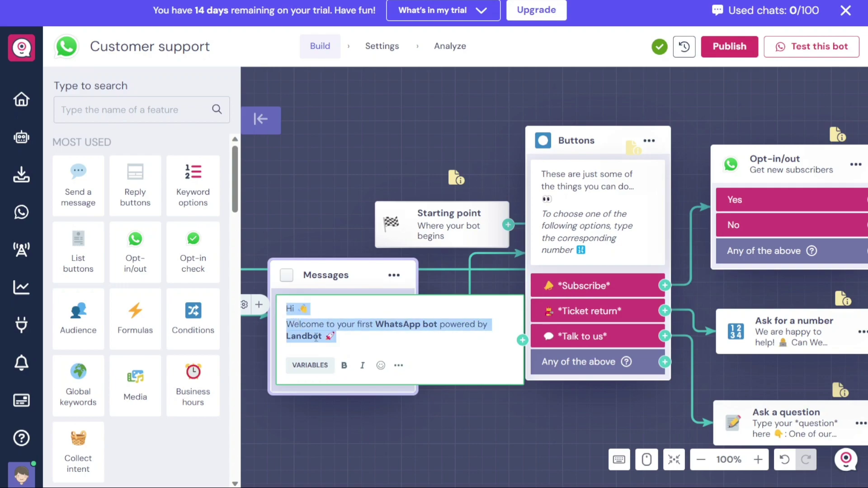
{"action": "type", "text": "Demo"}
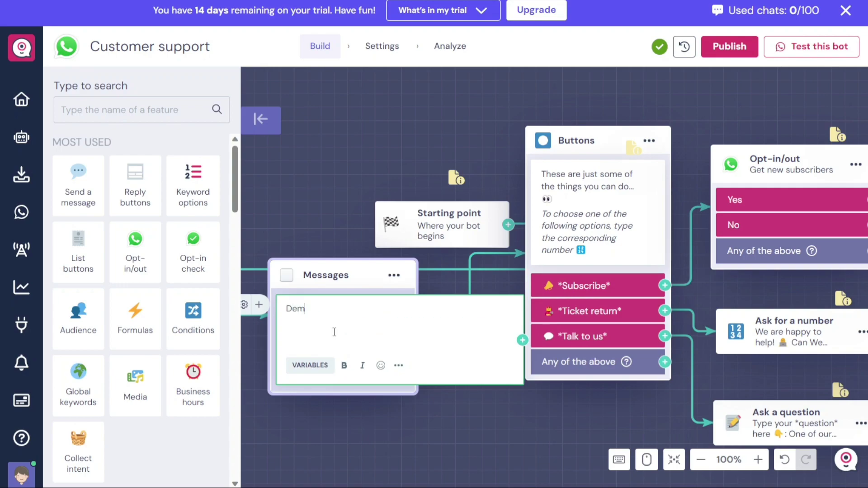
{"action": "left_click", "coordinate": [466, 399]}
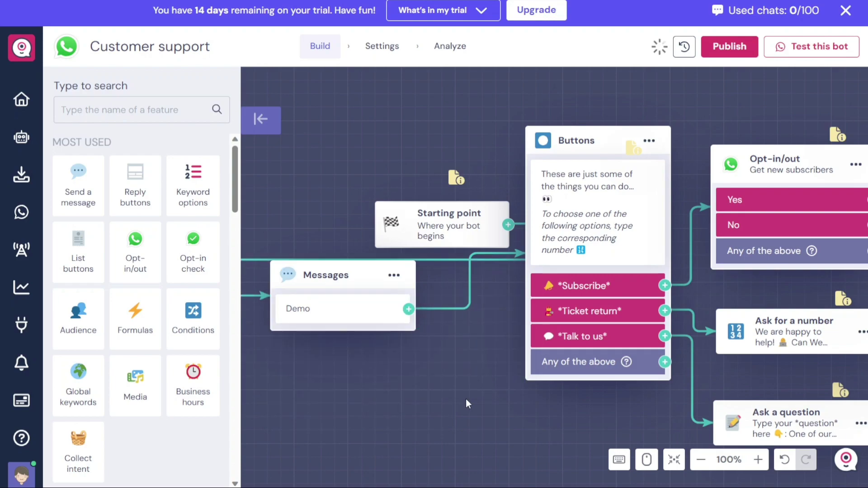
{"action": "left_click", "coordinate": [596, 230]}
Reorder the Buttons block options so 'Talk to us' comes before 'Ticket return'
{"action": "left_click", "coordinate": [595, 231]}
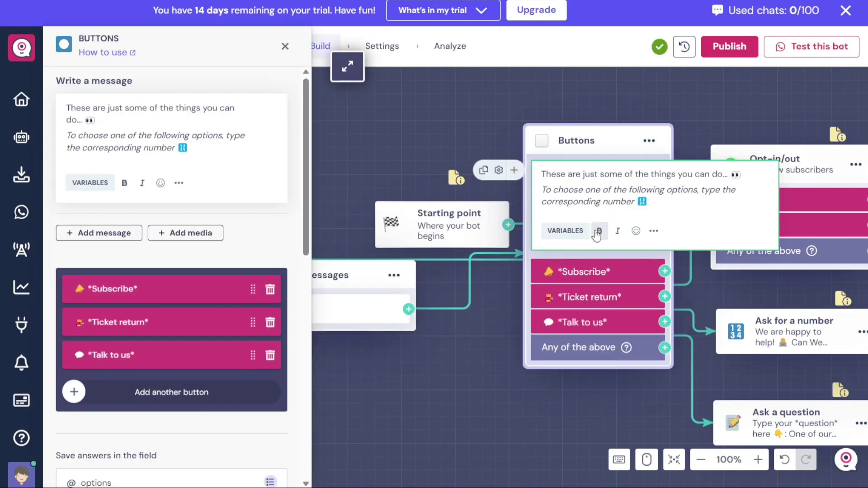
{"action": "mouse_move", "coordinate": [605, 272]}
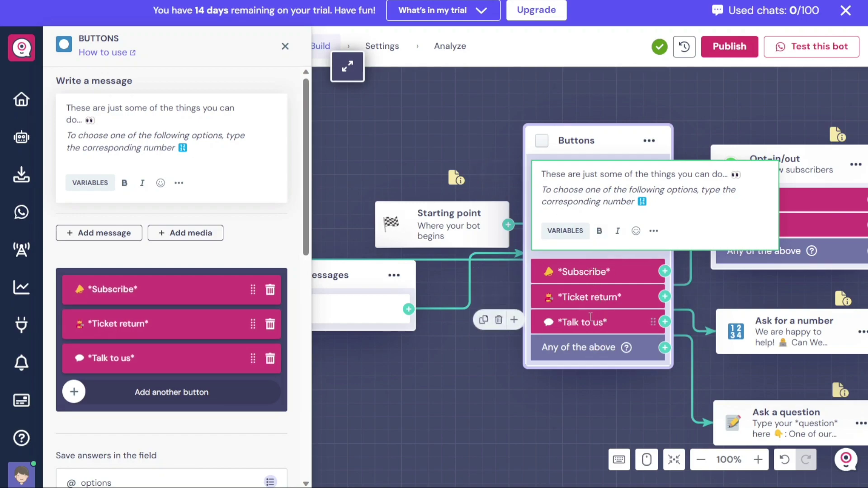
{"action": "left_click", "coordinate": [595, 277]}
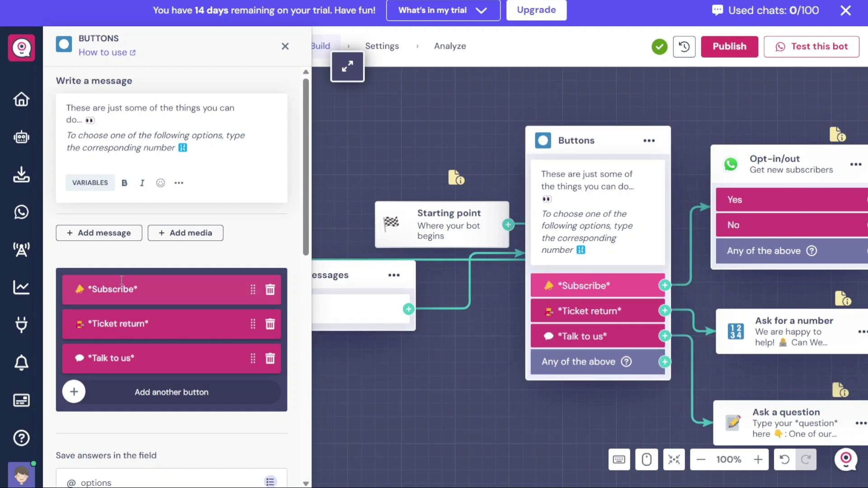
{"action": "triple_click", "coordinate": [105, 288]}
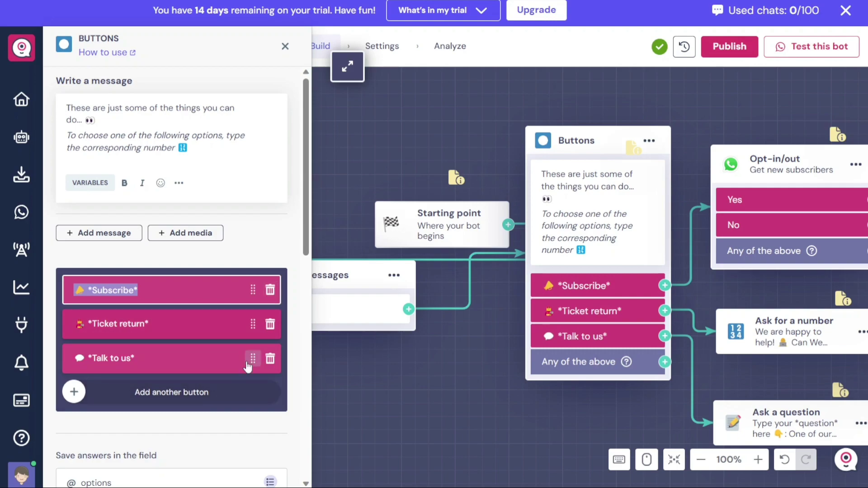
{"action": "left_click", "coordinate": [247, 363]}
{"action": "left_click_drag", "start_coordinate": [247, 332], "coordinate": [247, 325]}
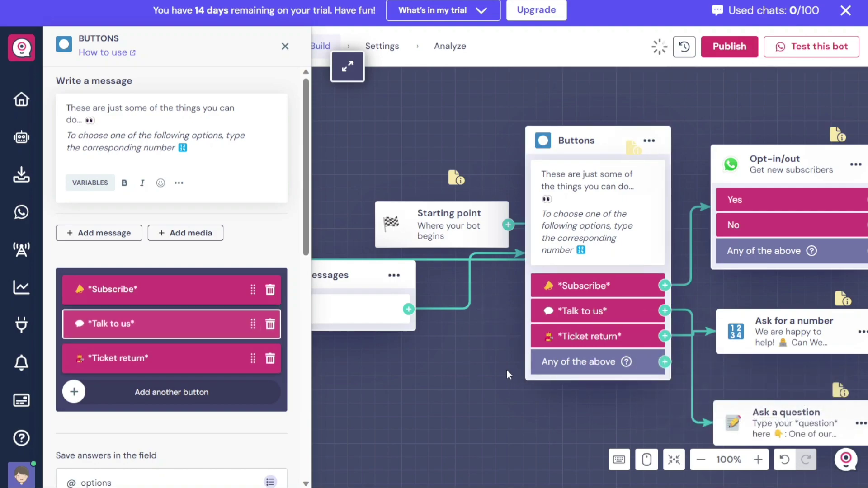
Open the Opt-in/out block's settings and review its header, footer and Yes/No buttons
{"action": "left_click", "coordinate": [801, 165]}
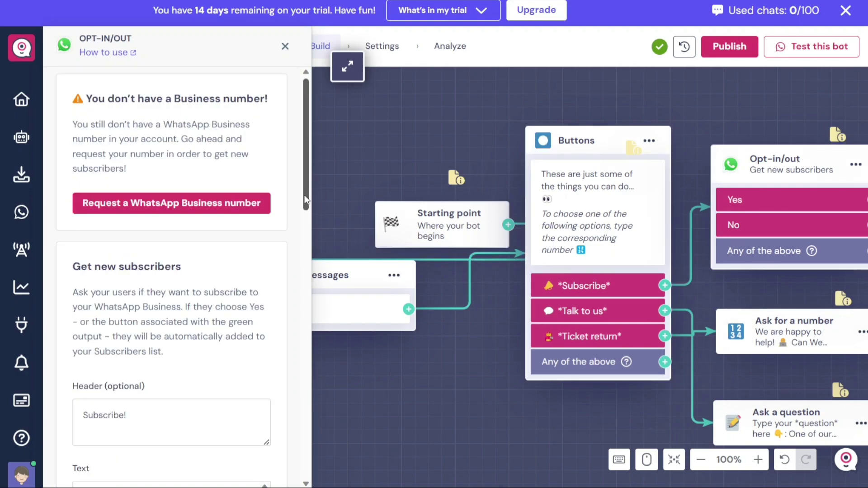
{"action": "left_click_drag", "start_coordinate": [305, 200], "coordinate": [329, 340]}
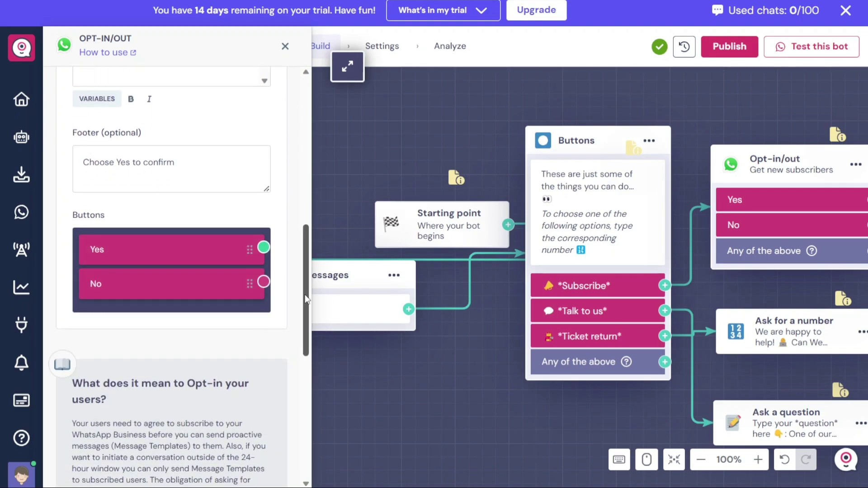
{"action": "left_click_drag", "start_coordinate": [305, 298], "coordinate": [324, 205]}
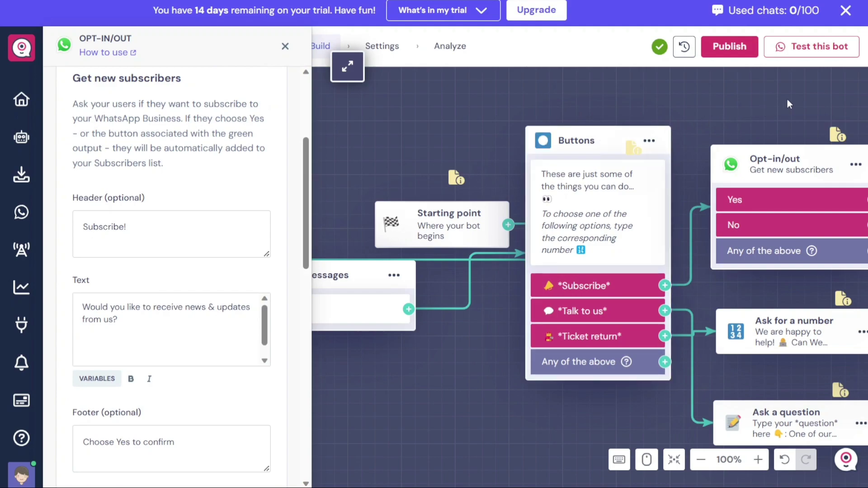
Publish the latest changes from the Test this bot prompt, then dismiss the test window
{"action": "left_click", "coordinate": [817, 53]}
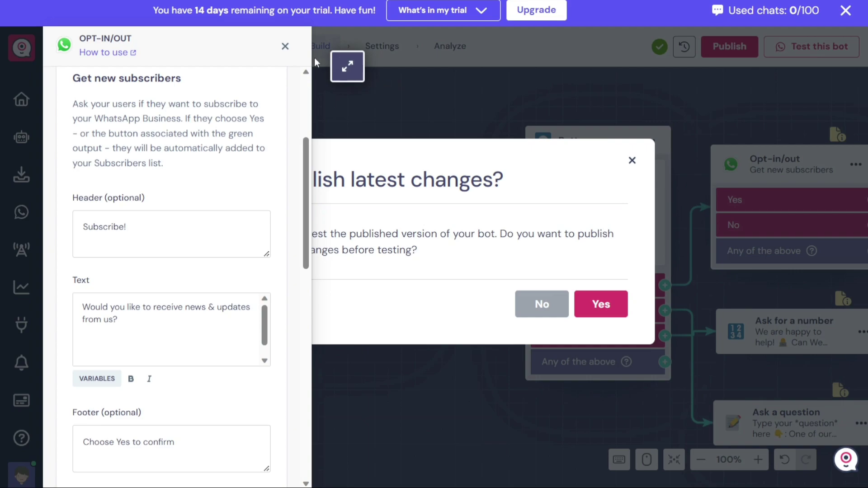
{"action": "left_click", "coordinate": [283, 45]}
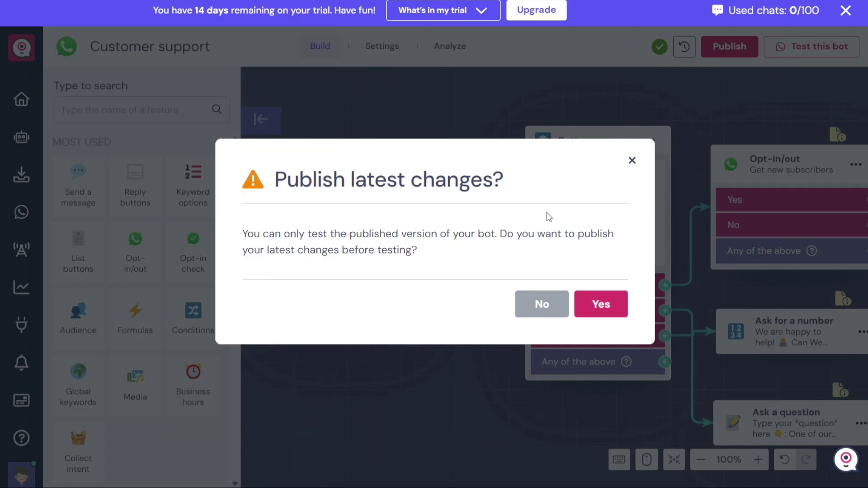
{"action": "left_click", "coordinate": [594, 305]}
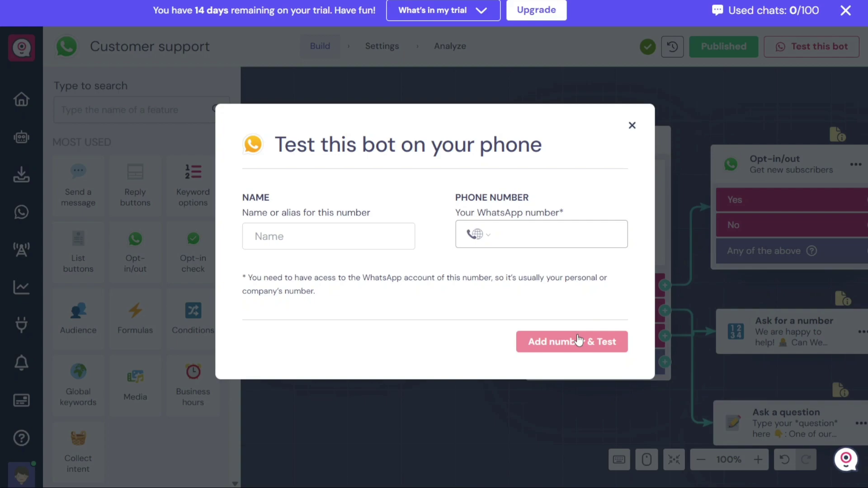
{"action": "left_click", "coordinate": [630, 131]}
Remove the emoji after 'corresponding number' in the Buttons message and republish the bot
{"action": "left_click", "coordinate": [594, 214]}
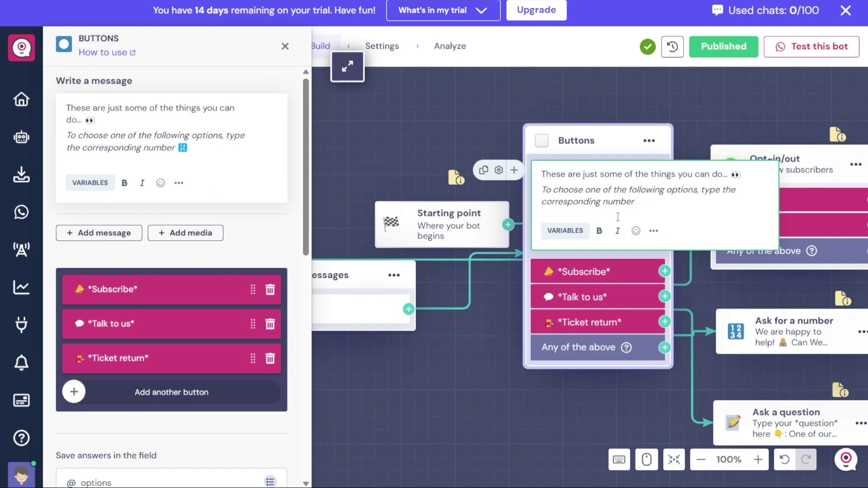
{"action": "left_click", "coordinate": [488, 384]}
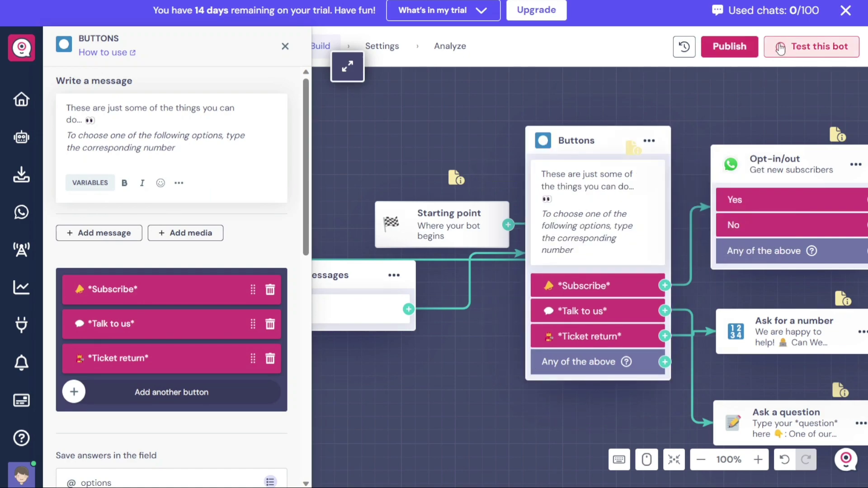
{"action": "left_click", "coordinate": [729, 46]}
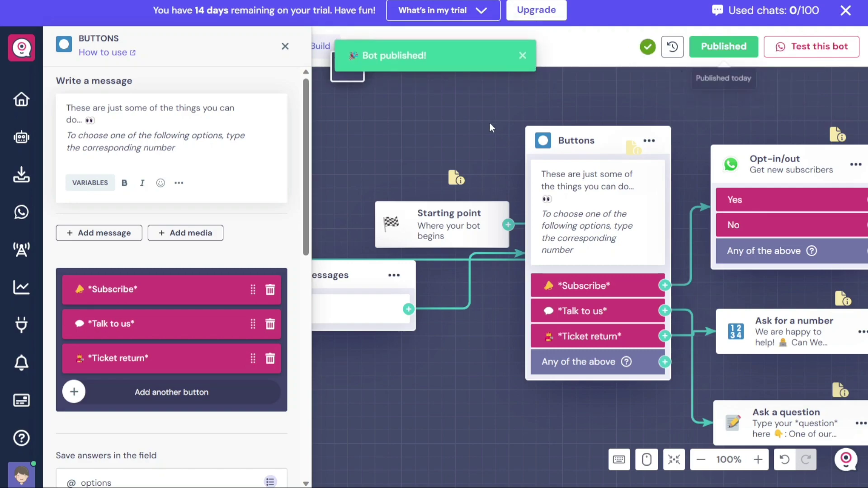
{"action": "left_click", "coordinate": [285, 47]}
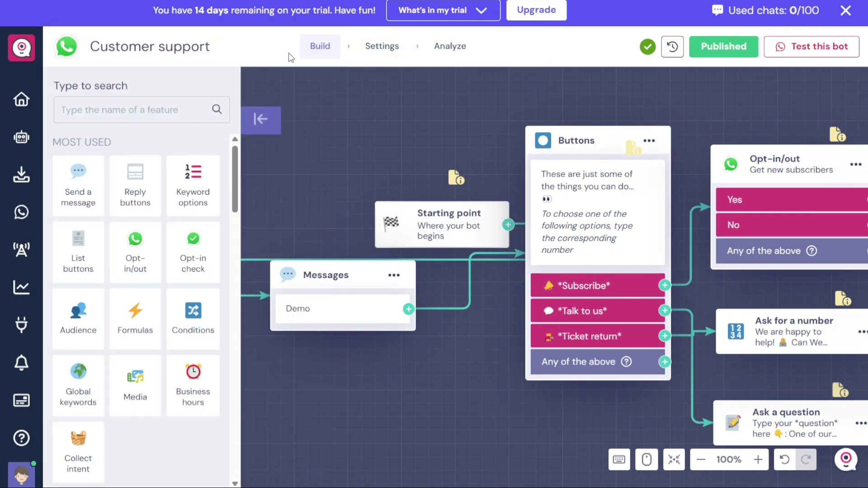